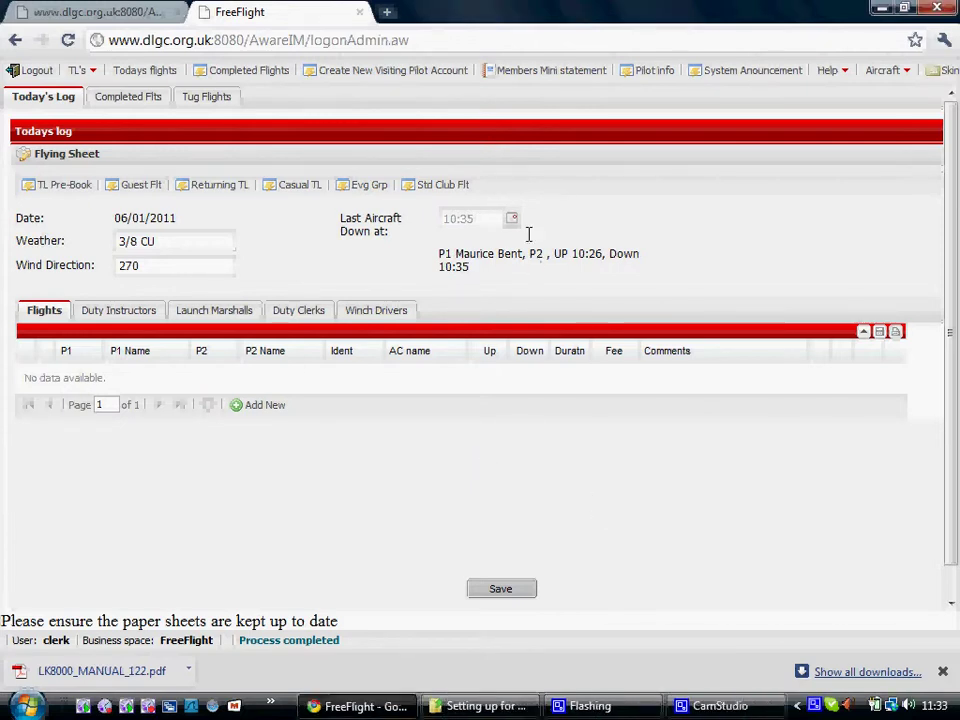
# Start a standard club flight entry and select the pupil as P2 and the instructor as P1.
pyautogui.click(441, 194)
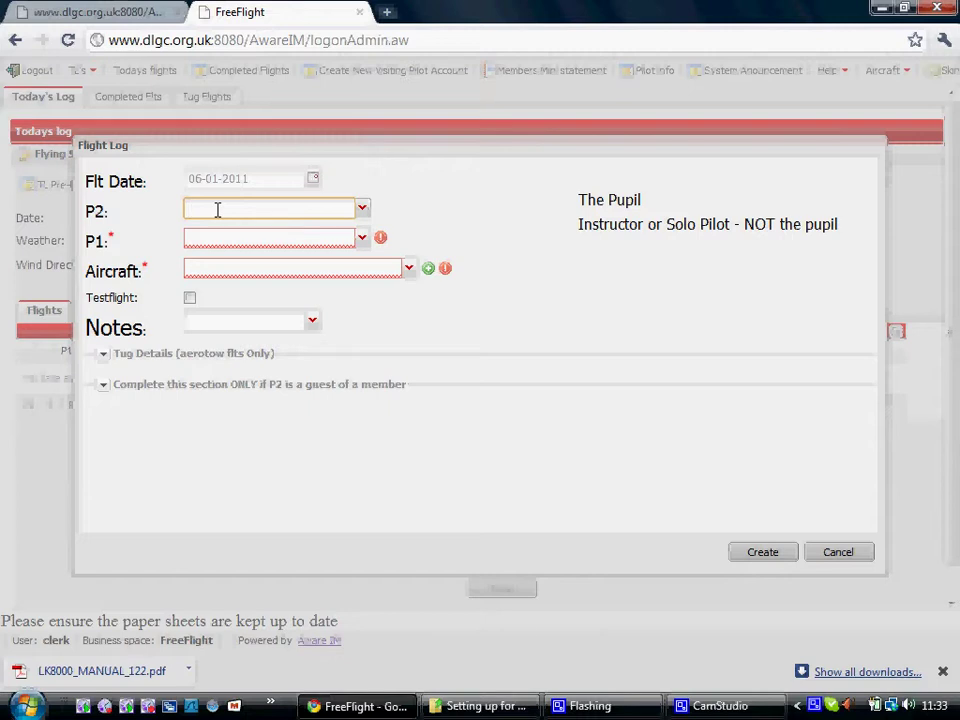
pyautogui.write('kna')
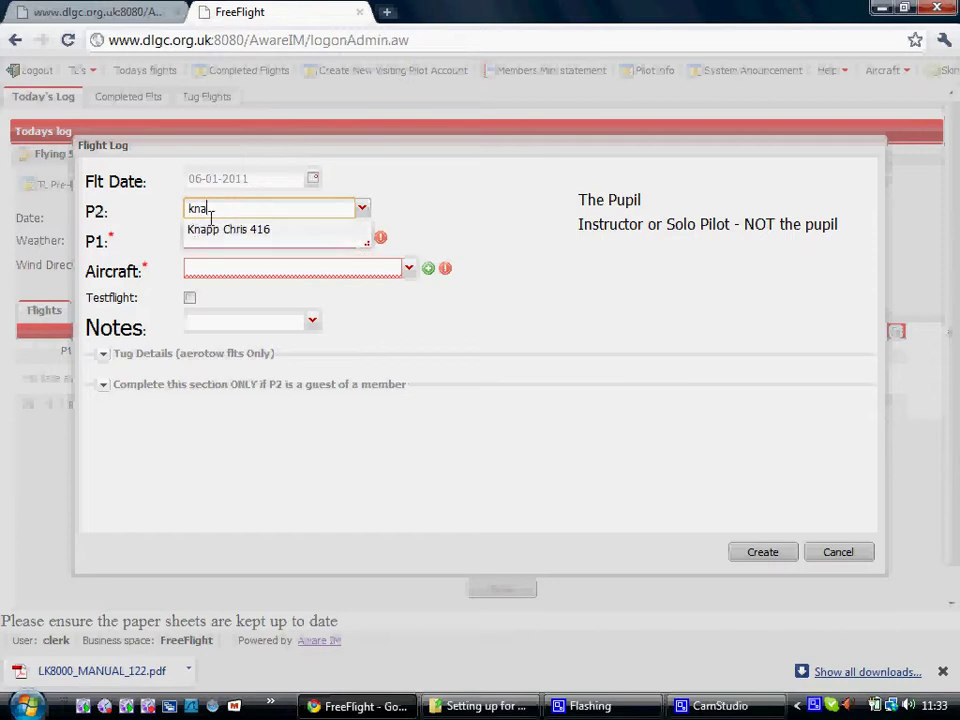
pyautogui.click(206, 230)
pyautogui.click(195, 239)
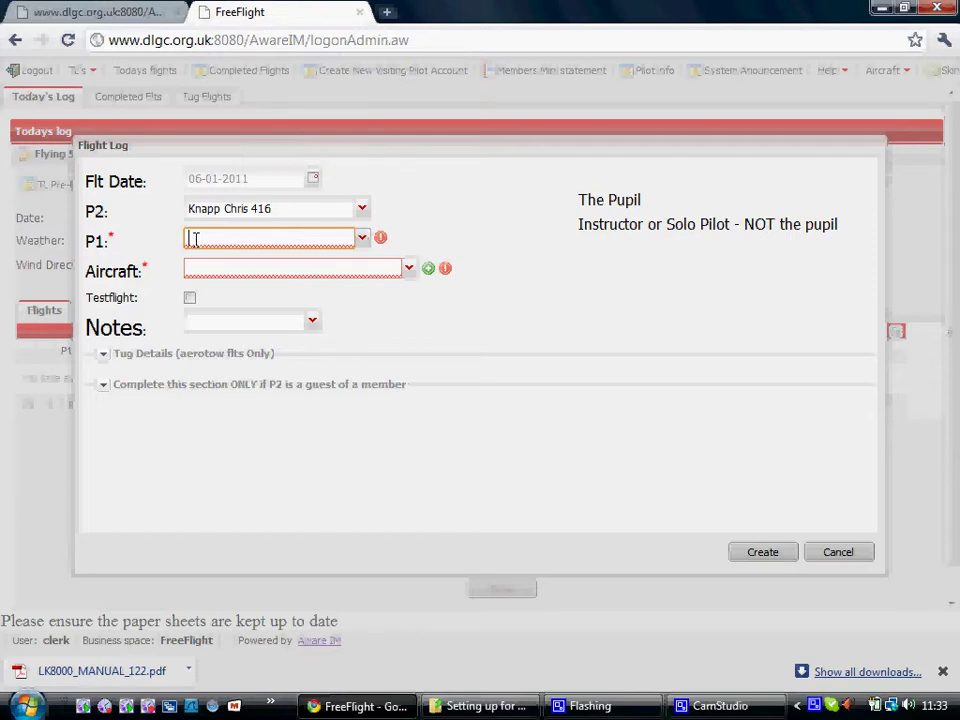
pyautogui.write('bol')
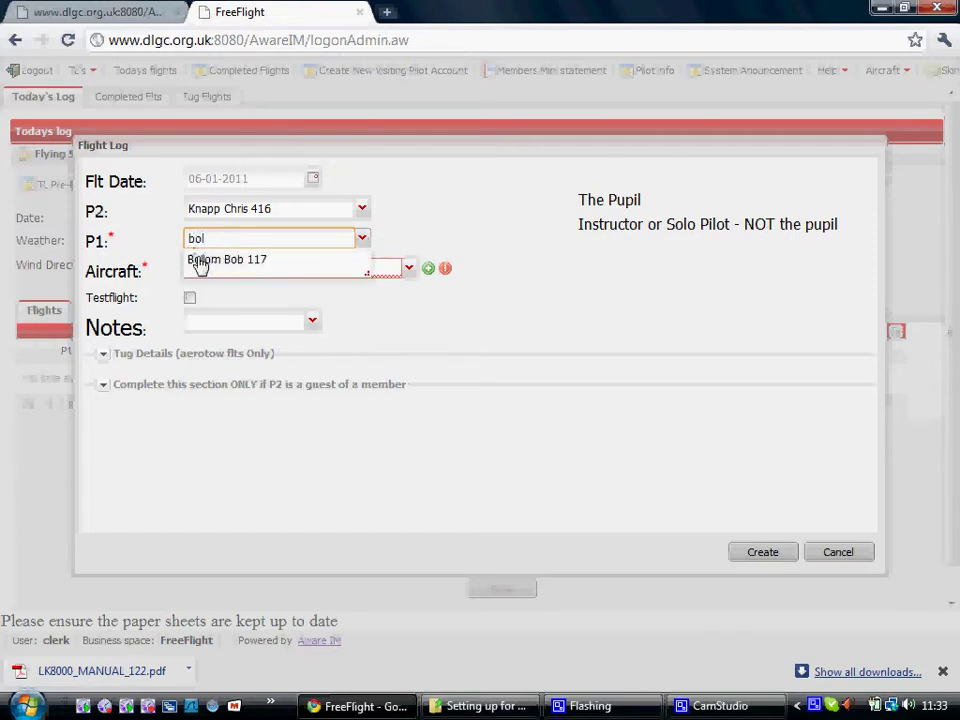
pyautogui.click(200, 262)
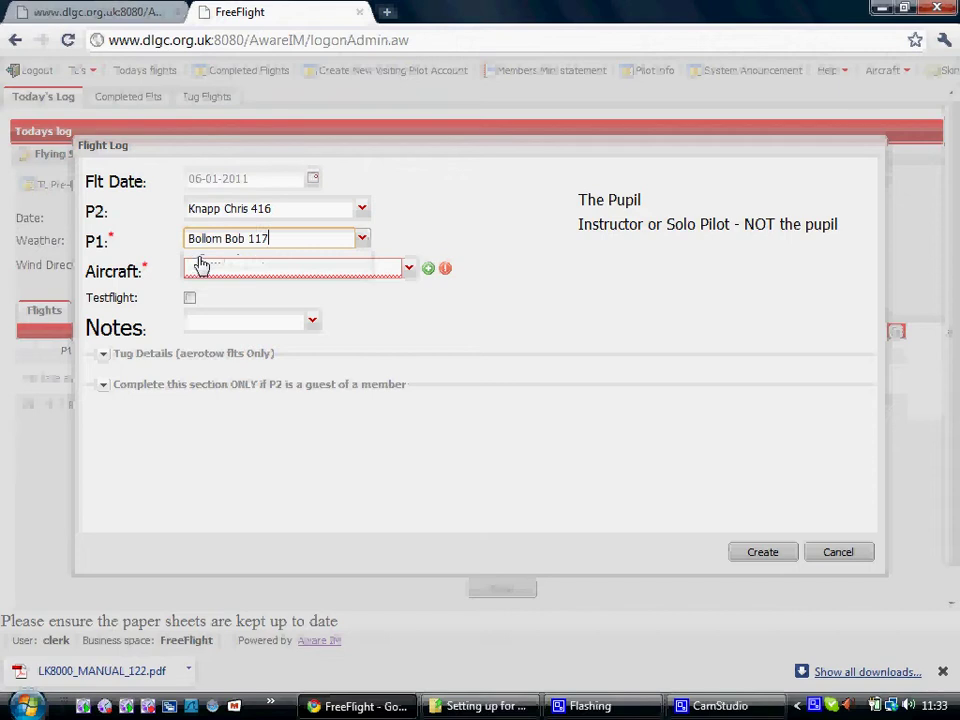
# Set the aircraft of the new flight to G-CJRJ PUCHACZ.
pyautogui.click(195, 266)
pyautogui.write('jr')
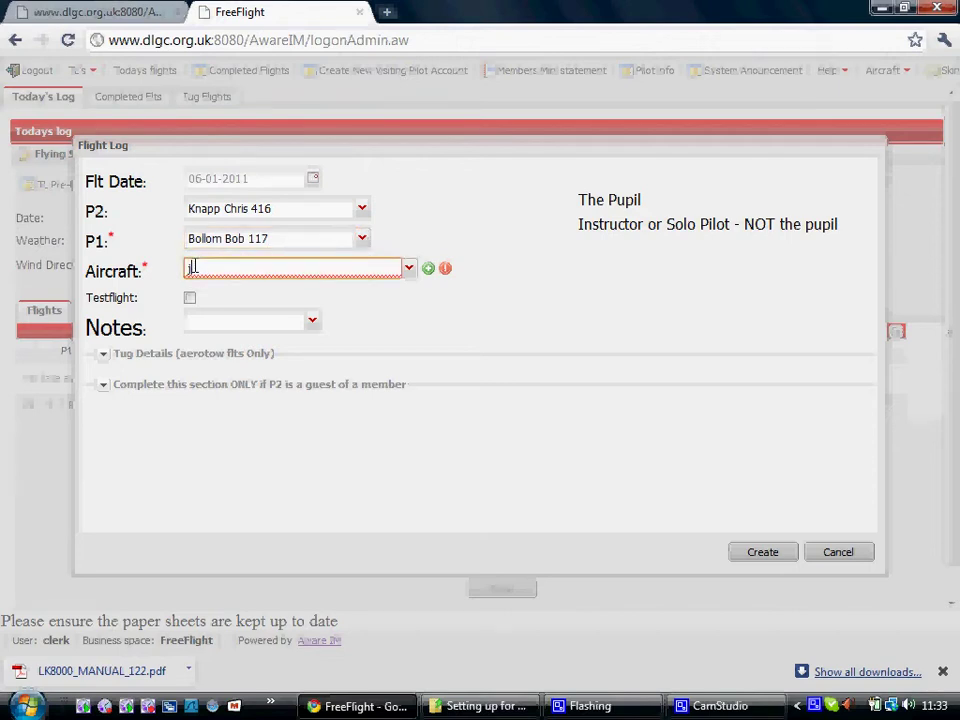
pyautogui.write('j')
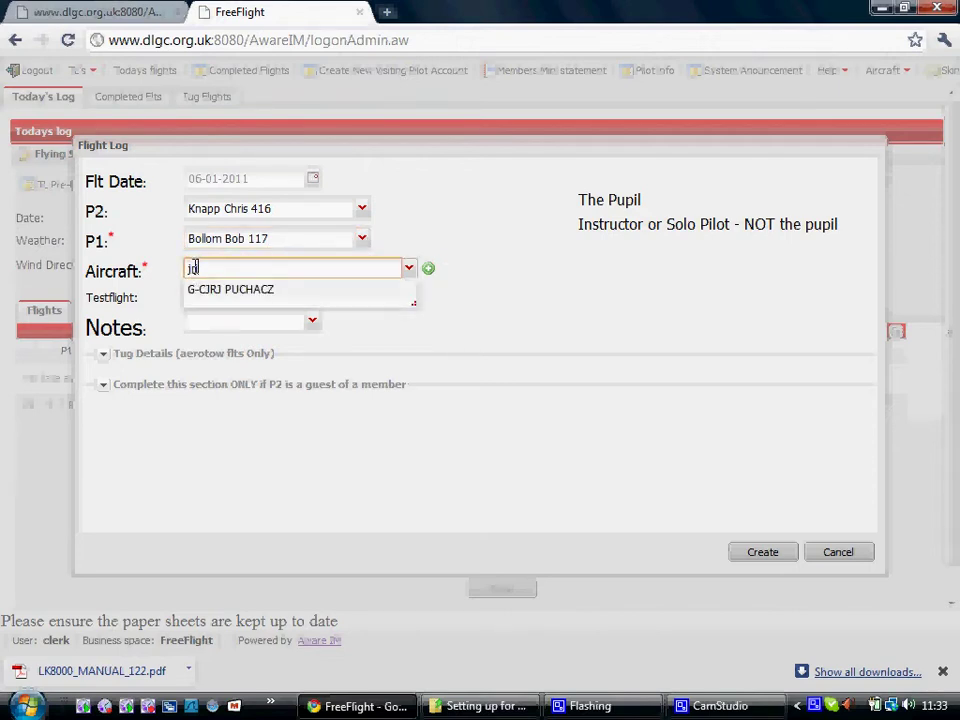
pyautogui.click(248, 291)
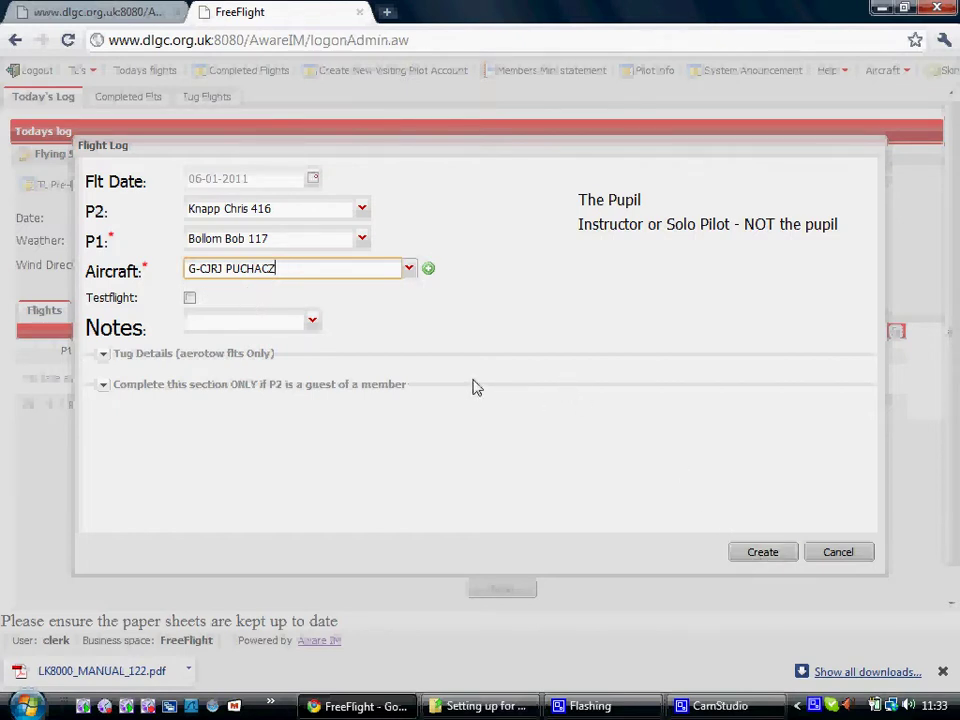
# Expand the aerotow tug details and set the tug ident to G-ATUG Pawnee.
pyautogui.click(103, 356)
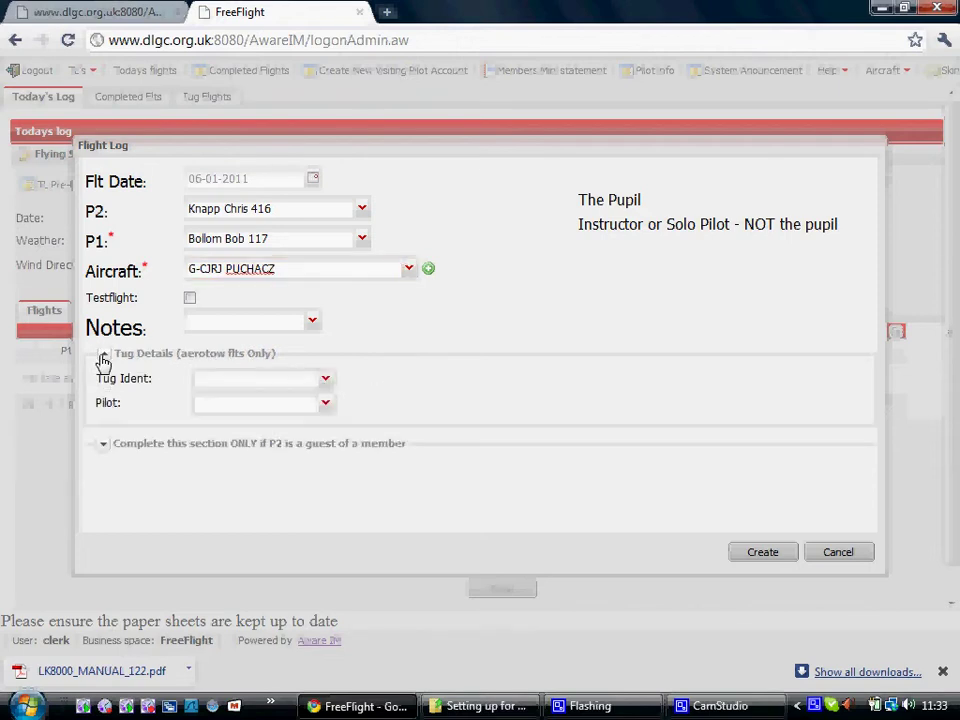
pyautogui.click(222, 383)
pyautogui.write('g')
pyautogui.press('BackSpace')
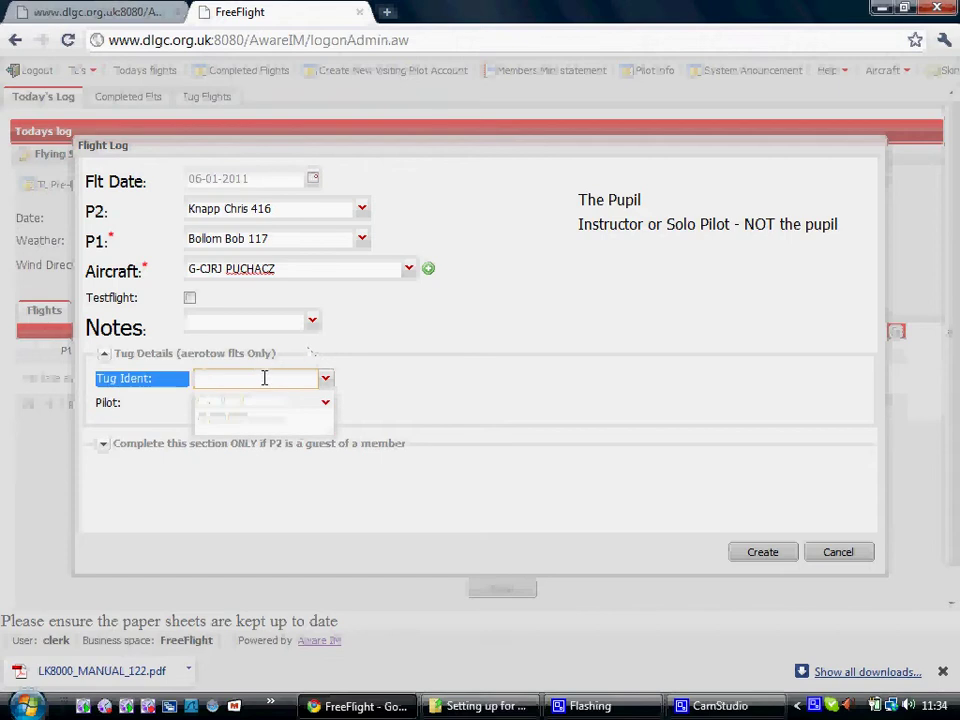
pyautogui.click(265, 381)
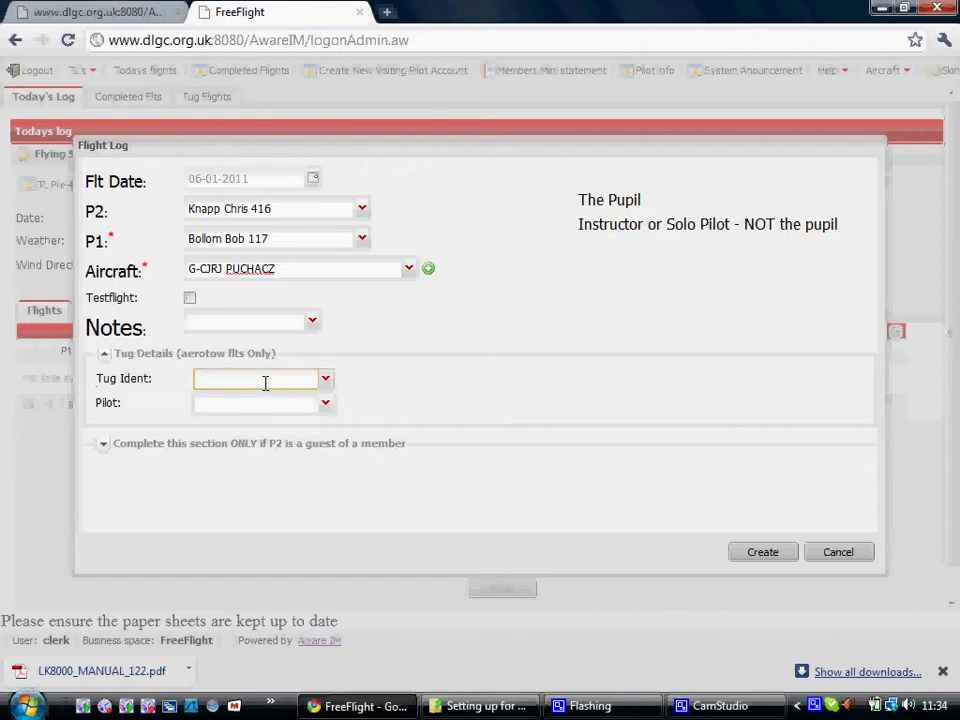
pyautogui.write('g-a')
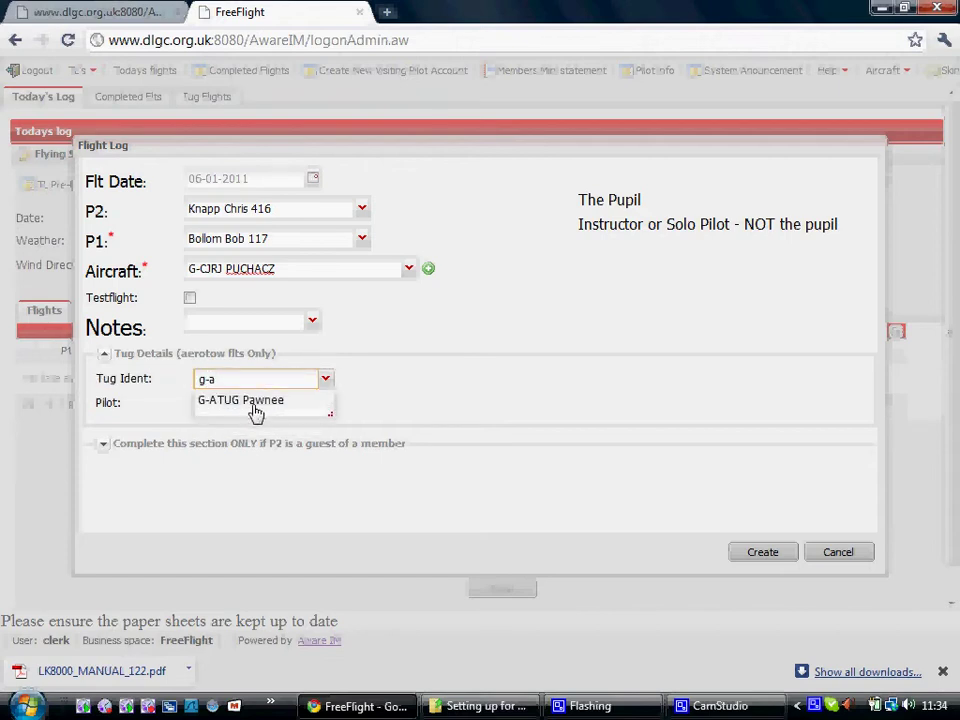
pyautogui.click(245, 401)
# Select the tug pilot and create the G-CJRJ aerotow flight.
pyautogui.click(215, 401)
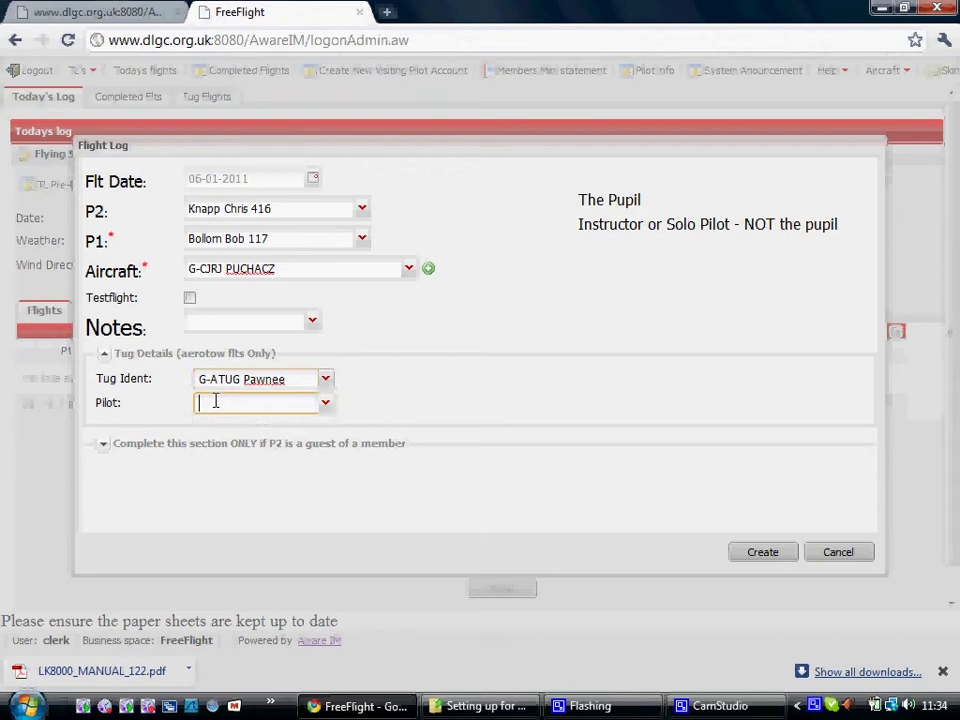
pyautogui.write('mel')
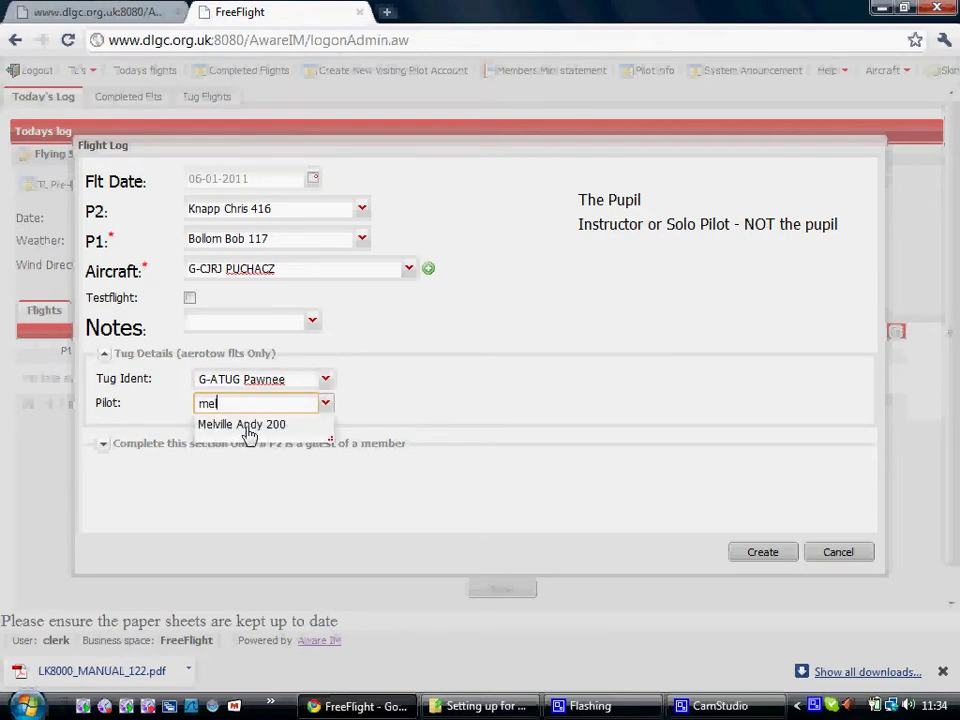
pyautogui.click(248, 430)
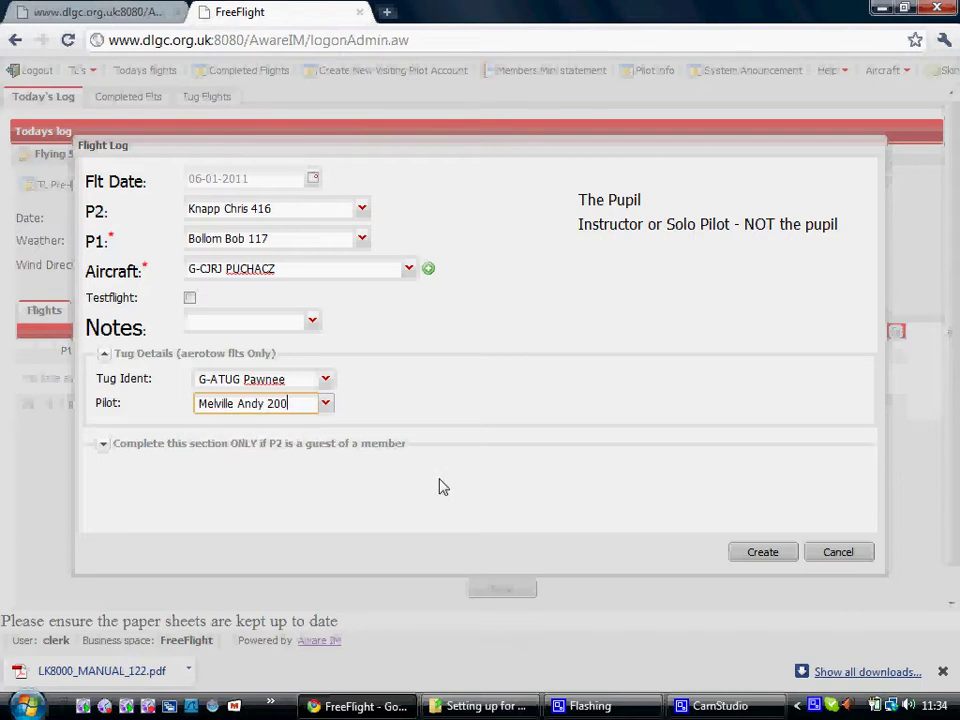
pyautogui.click(758, 558)
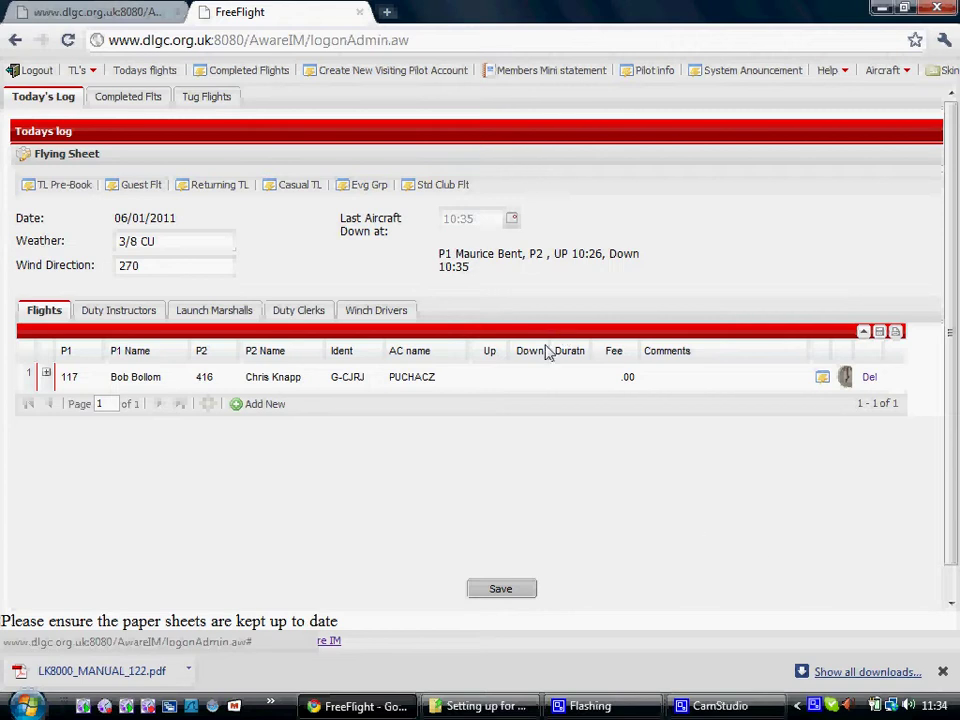
# Start another standard club flight entry for a solo pilot, selecting the pilot as P1 and leaving P2 empty.
pyautogui.click(440, 190)
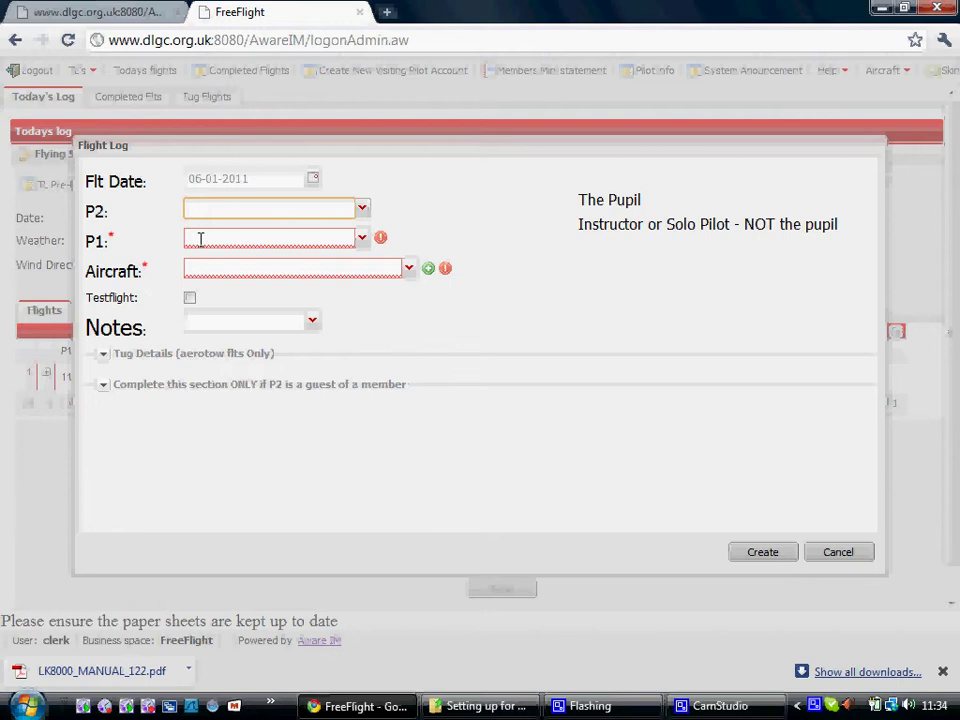
pyautogui.click(200, 239)
pyautogui.write('bent')
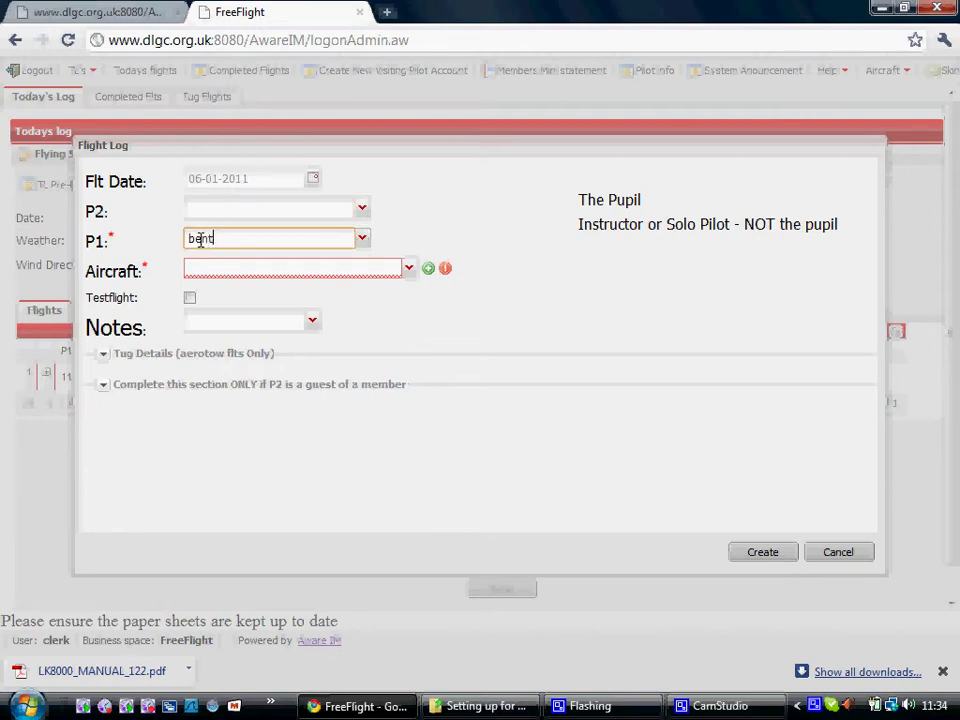
pyautogui.click(205, 264)
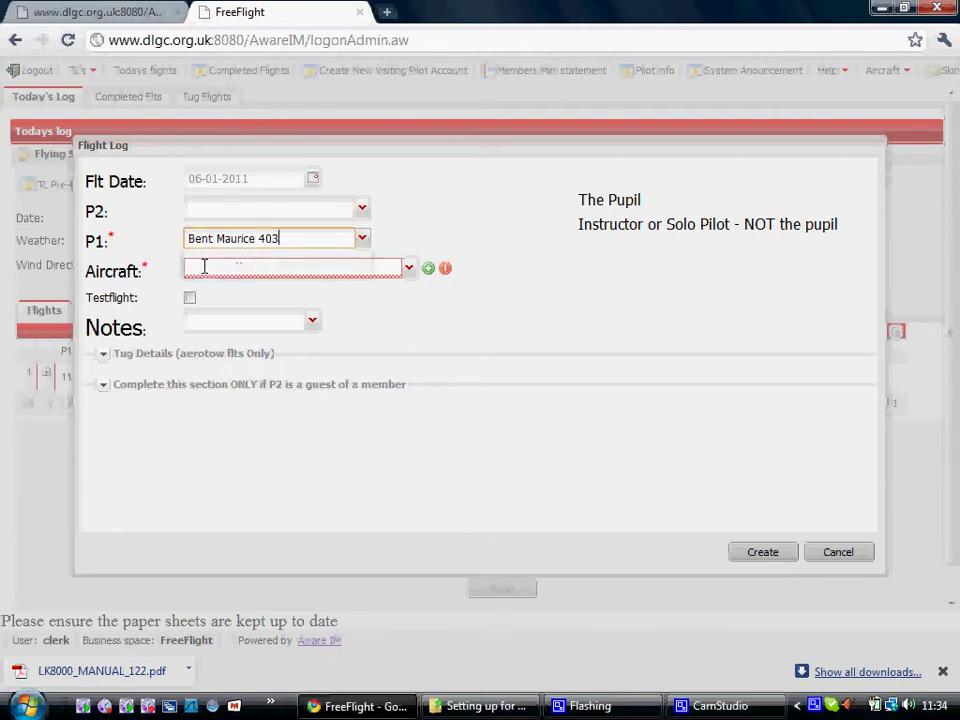
# Set the solo flight's aircraft to G-CHTC ASW15b and create the flight.
pyautogui.click(204, 266)
pyautogui.write('ht')
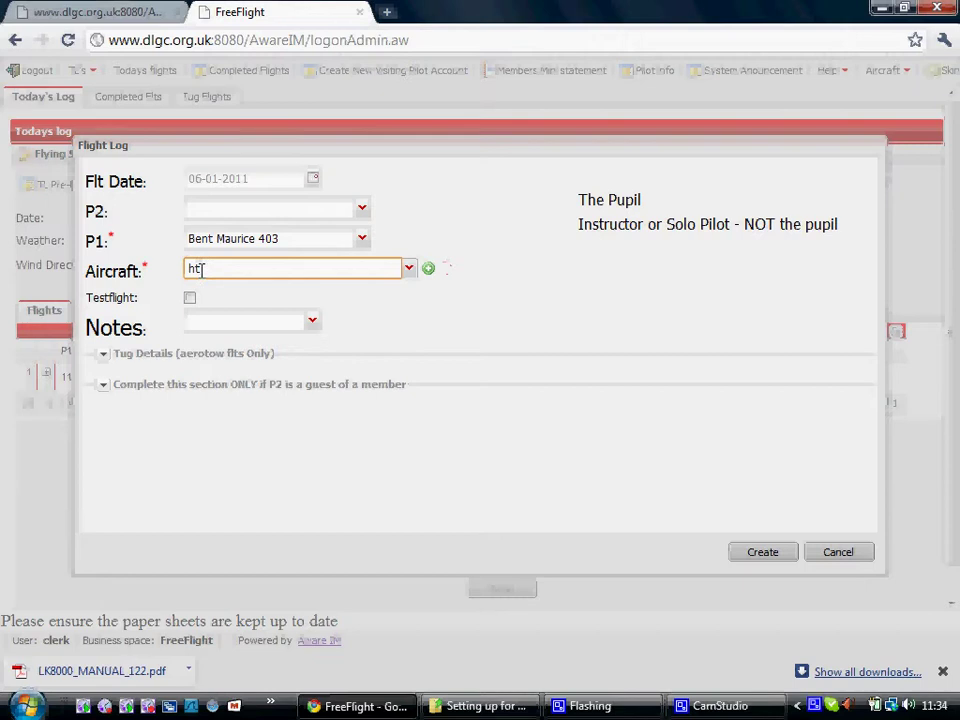
pyautogui.write('c')
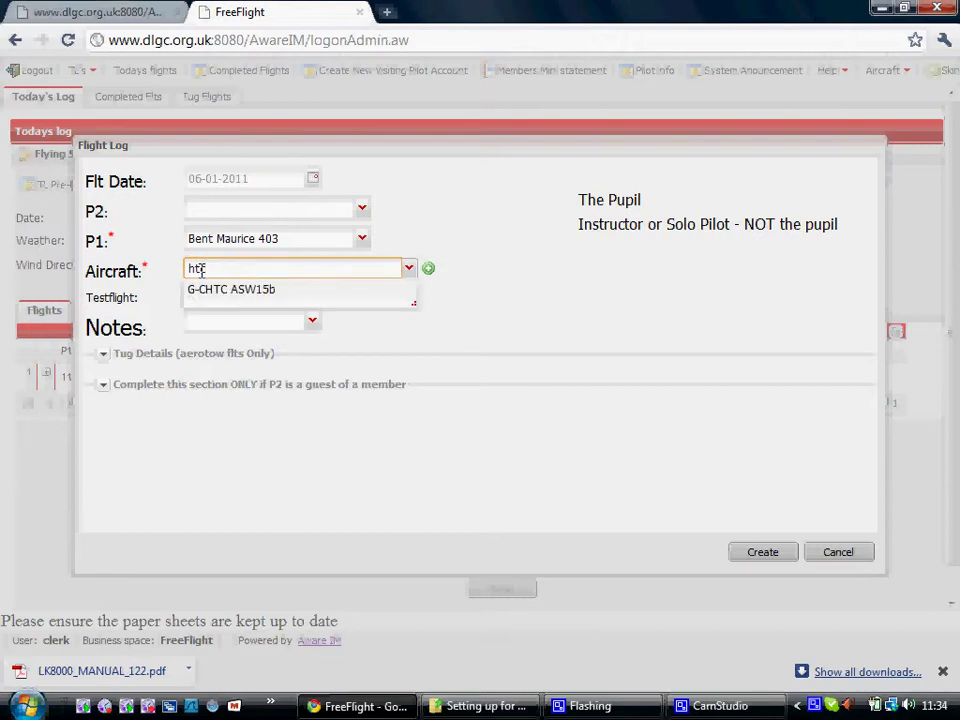
pyautogui.press('Tab')
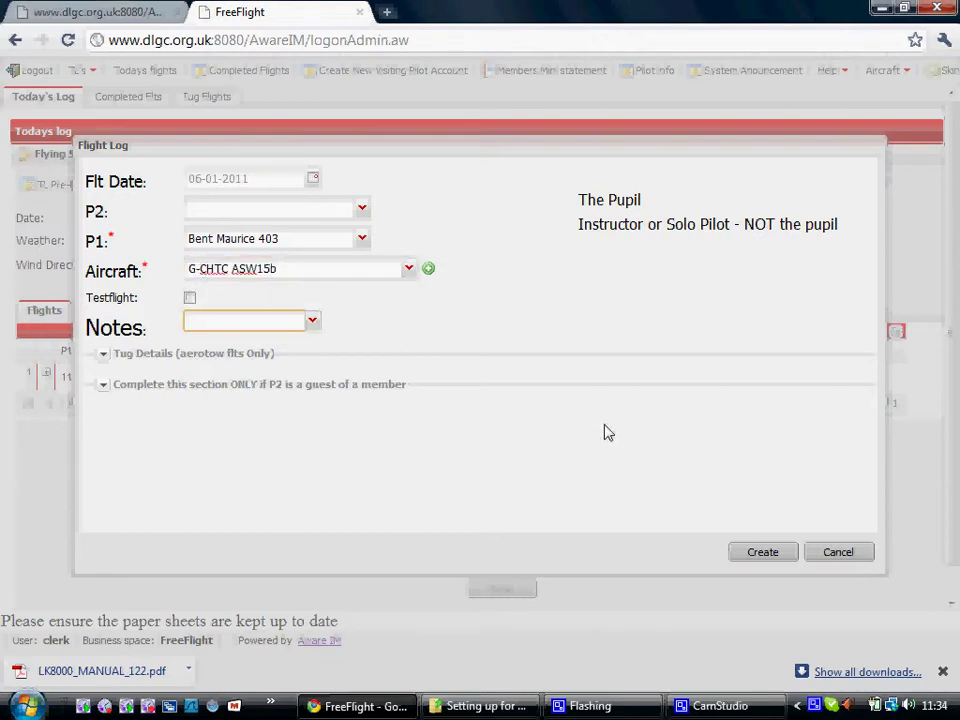
pyautogui.click(760, 556)
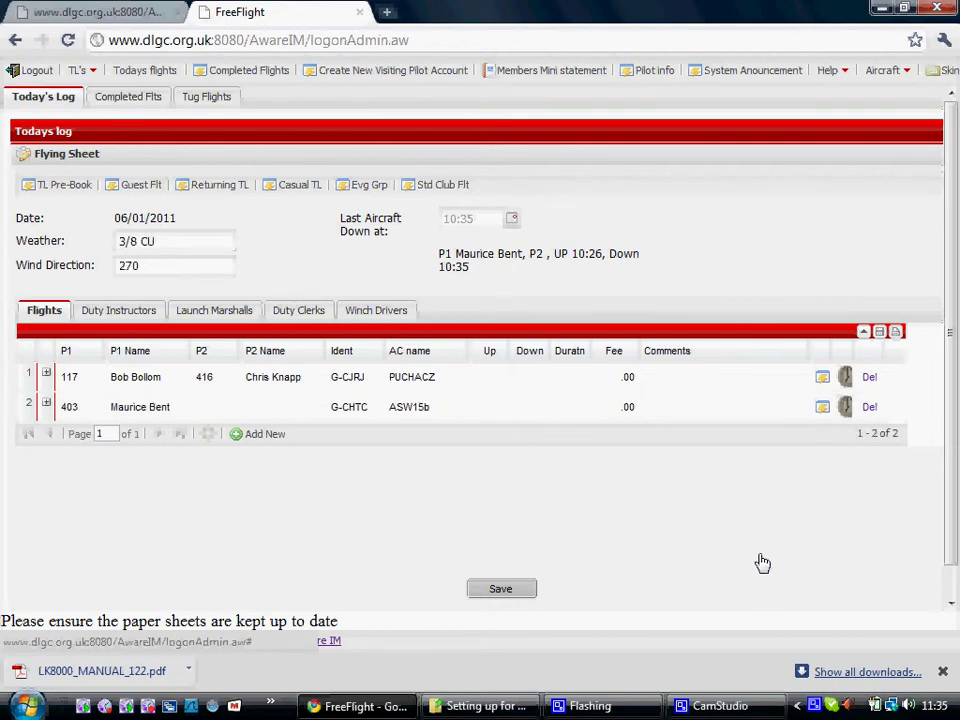
# Log the take-offs of G-CJRJ and G-CHTC, and record the landing of tug G-ATUG in the tug flights.
pyautogui.click(846, 380)
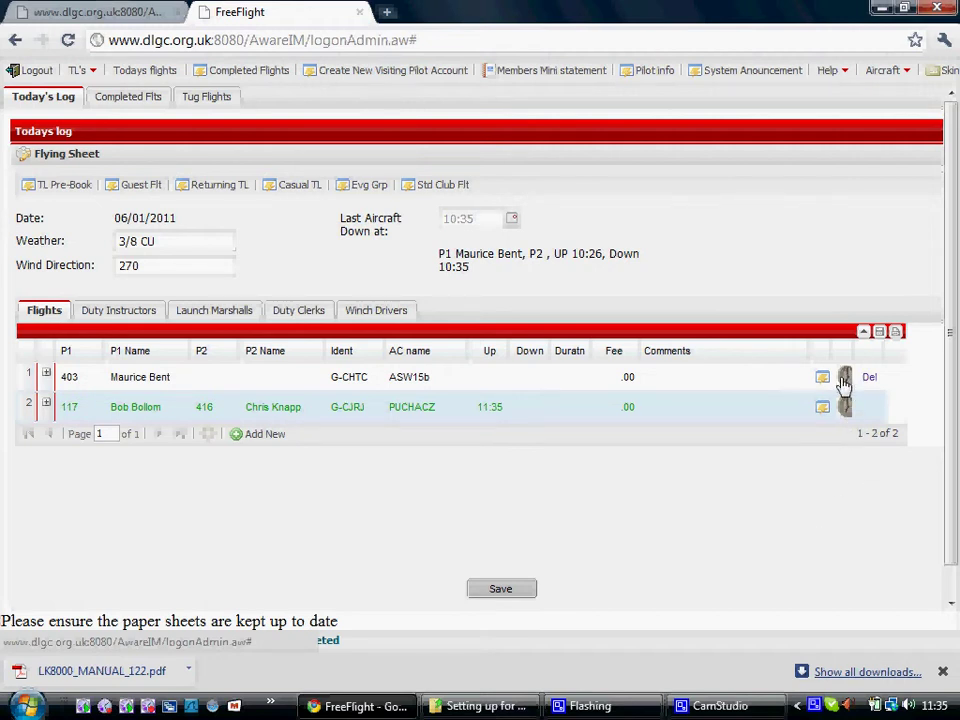
pyautogui.click(846, 380)
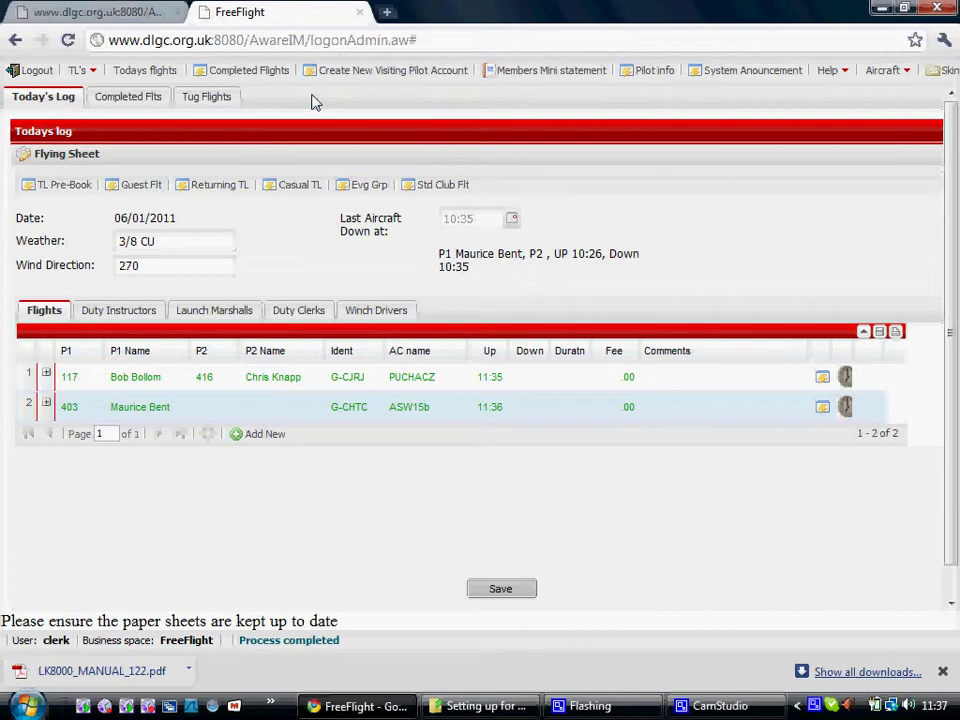
pyautogui.click(210, 99)
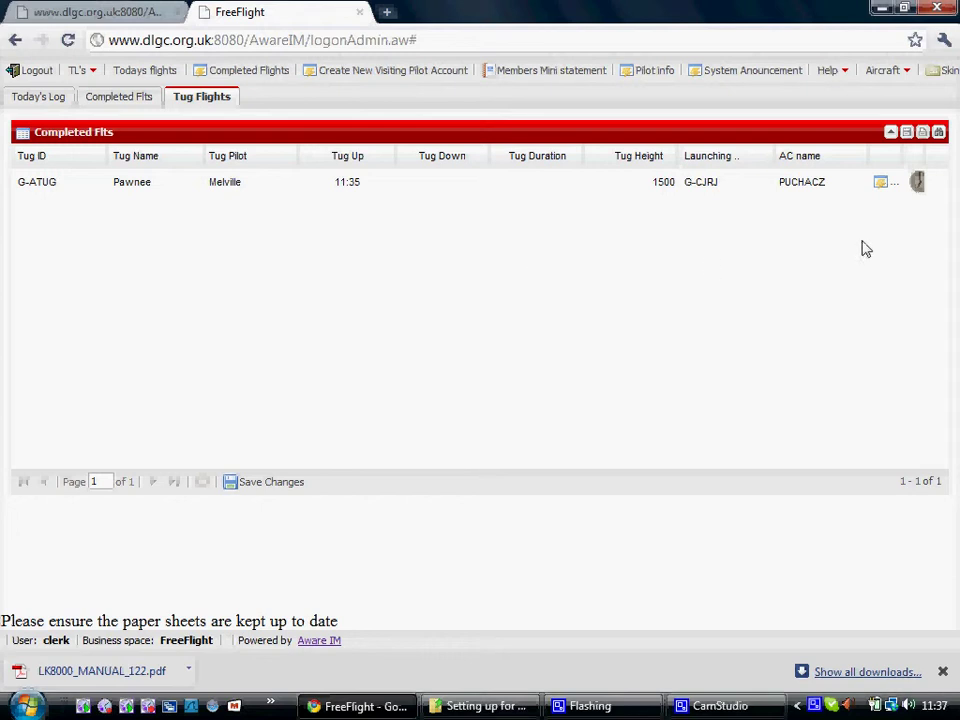
pyautogui.click(918, 186)
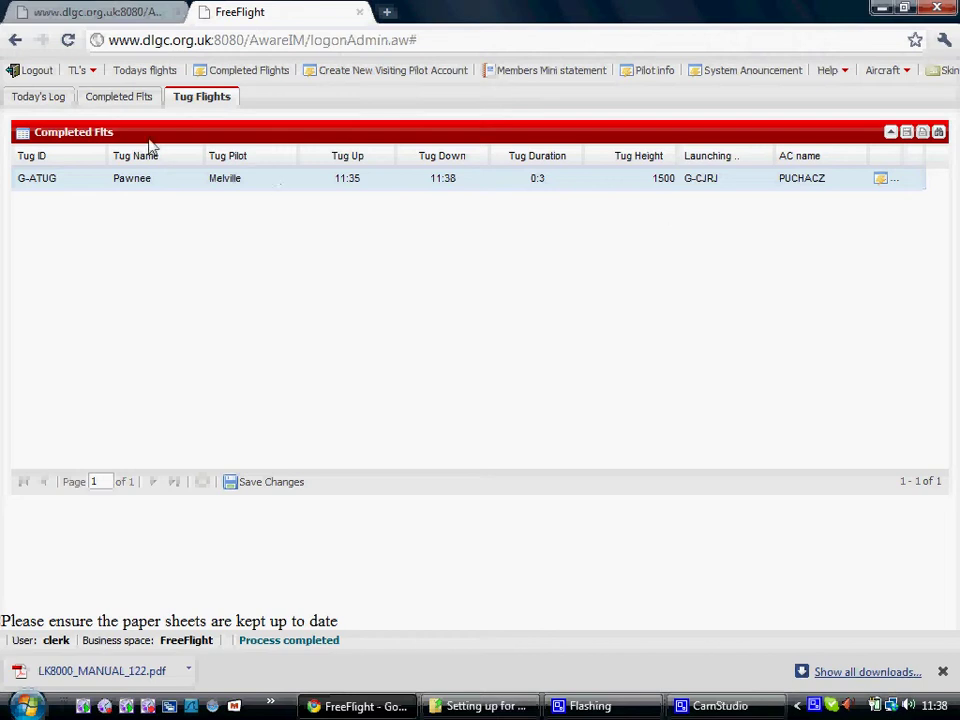
# In today's log, record the landings of G-CJRJ and G-CHTC and the take-off of G-CKRB.
pyautogui.click(42, 98)
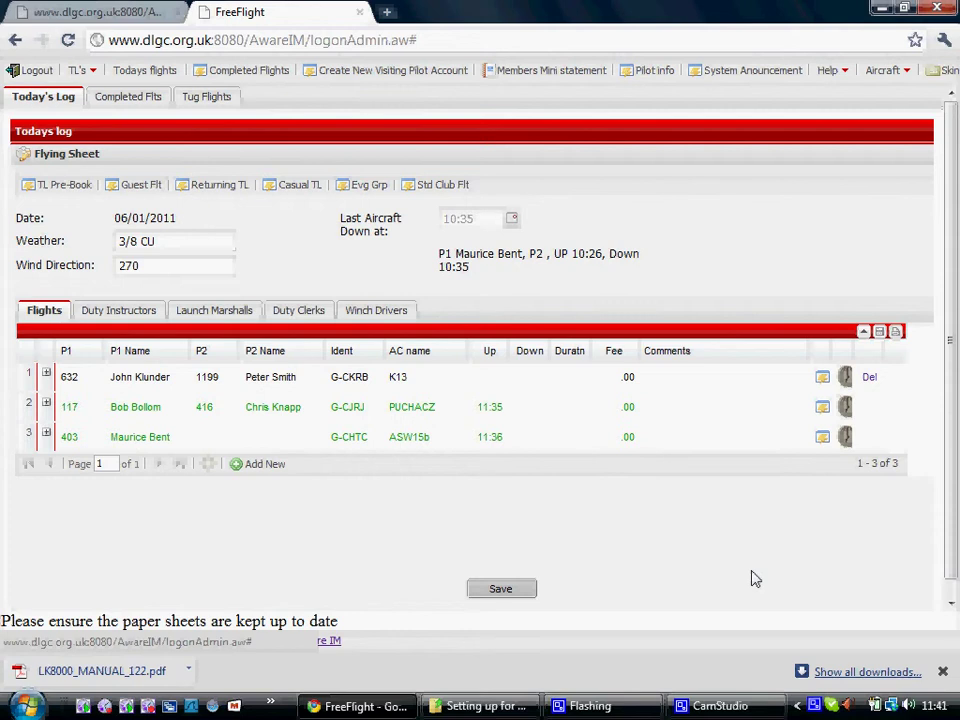
pyautogui.click(845, 410)
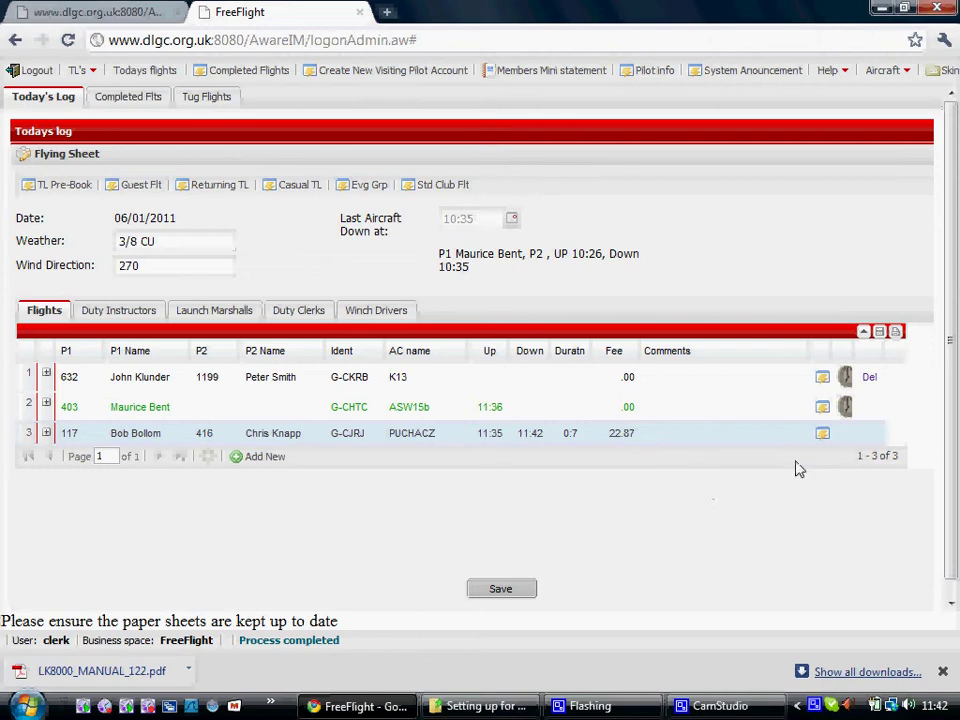
pyautogui.click(846, 408)
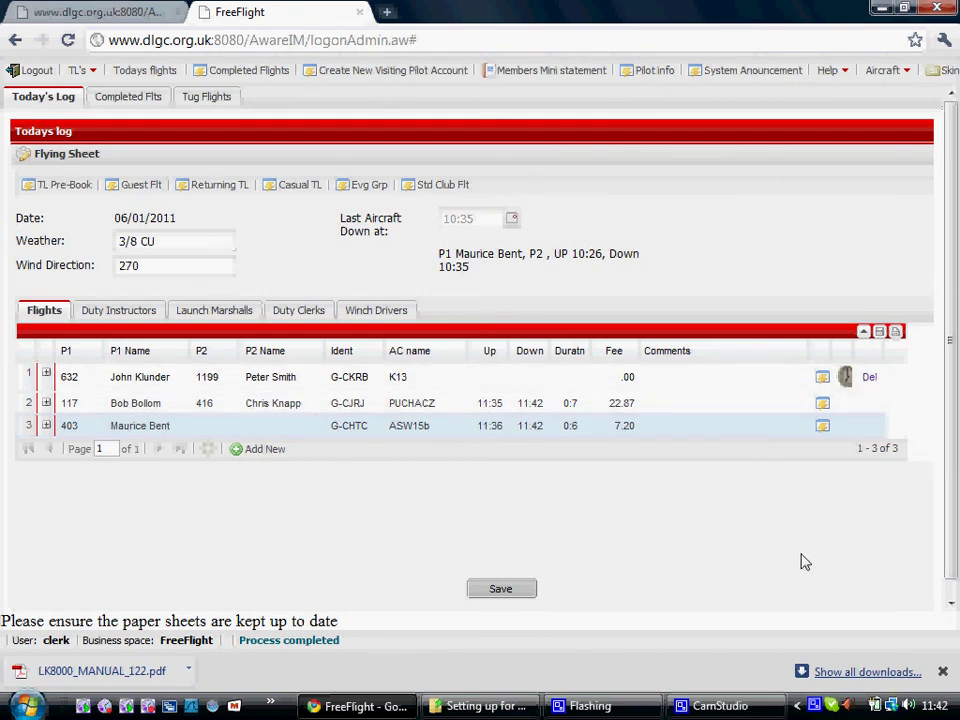
pyautogui.click(845, 380)
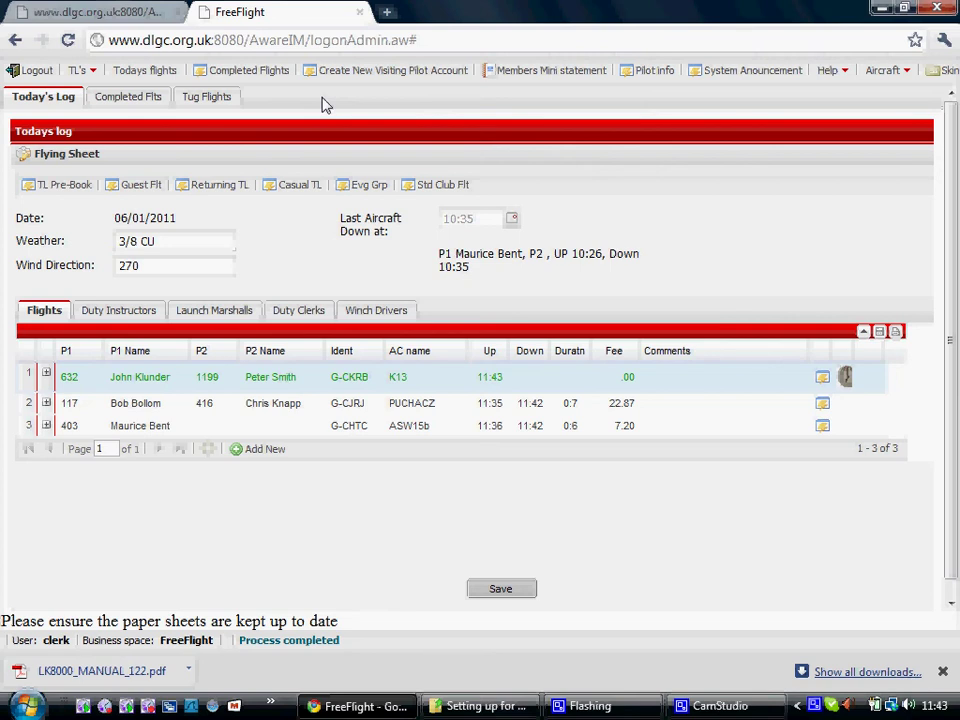
# Change the tug height of the G-CJRJ aerotow to 2000 in the tug flights and save it.
pyautogui.click(207, 98)
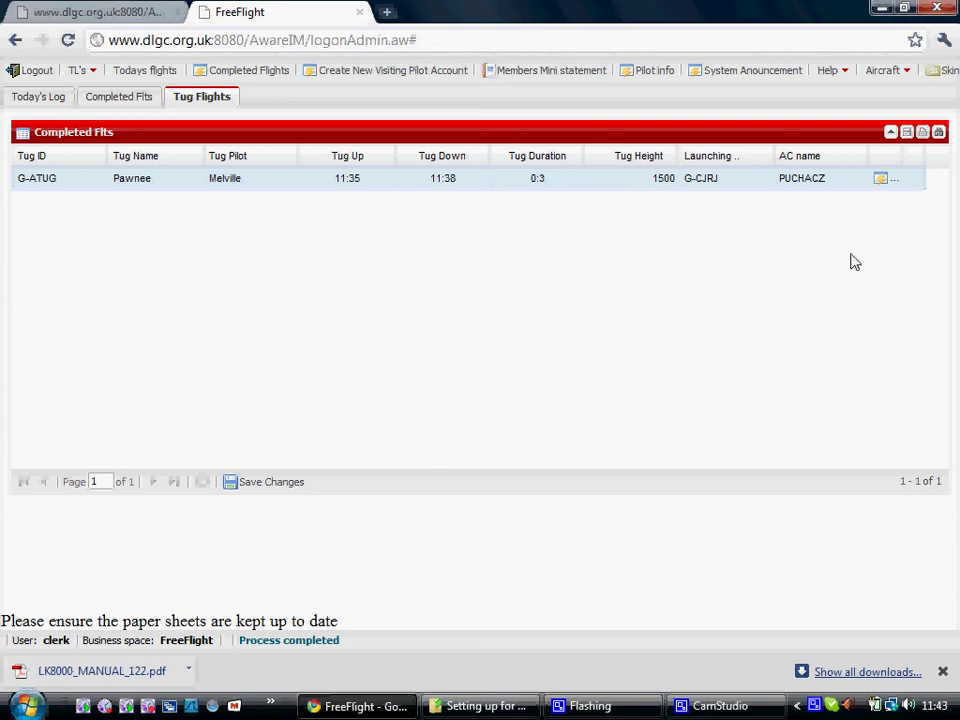
pyautogui.click(880, 181)
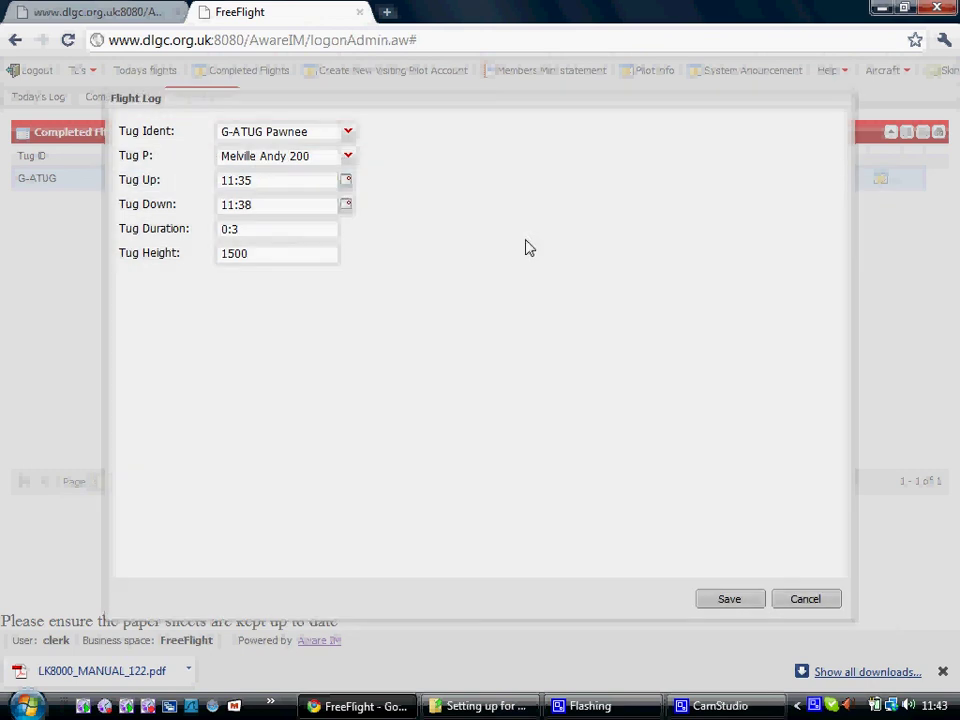
pyautogui.moveTo(253, 255); pyautogui.dragTo(206, 256)
pyautogui.write('2000')
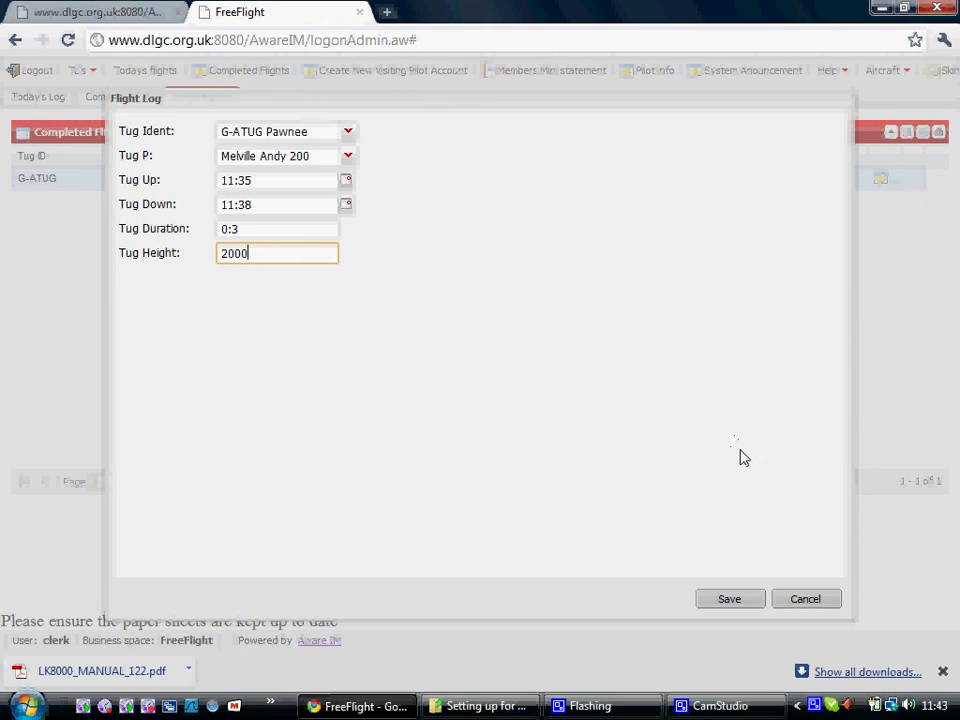
pyautogui.click(729, 603)
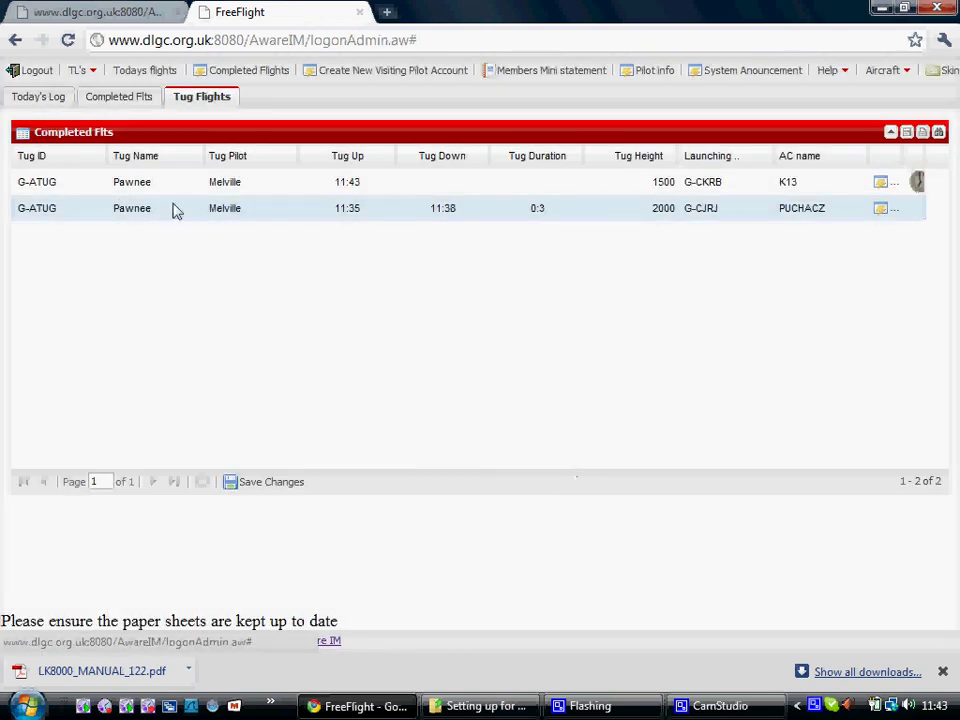
# Check the G-CJRJ fee in today's log, and record the tug's landing after its G-CKRB launch.
pyautogui.click(37, 100)
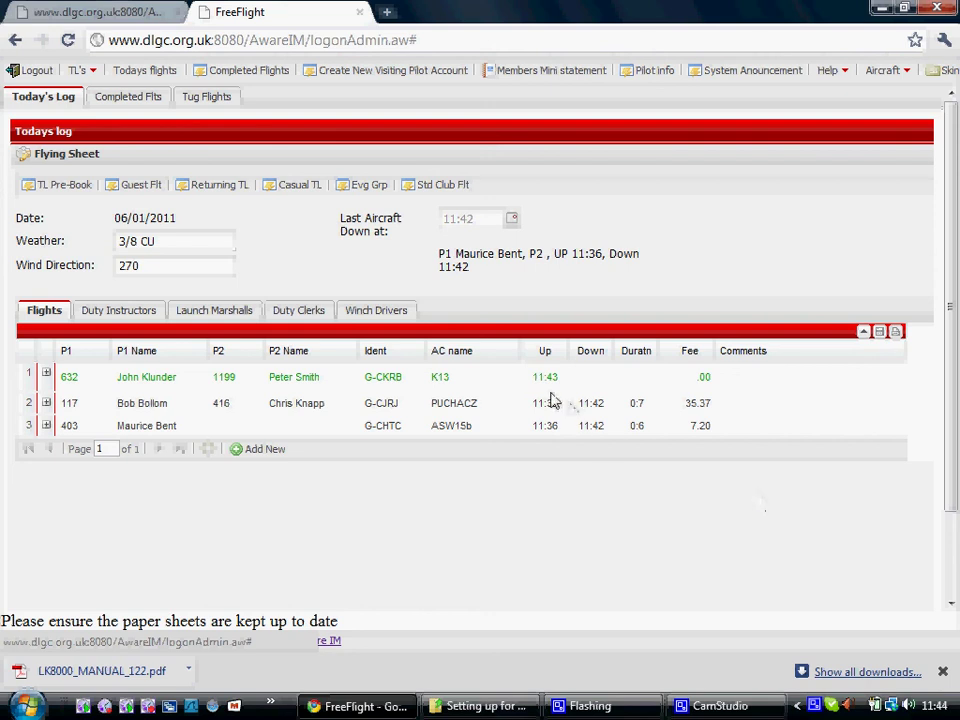
pyautogui.click(207, 97)
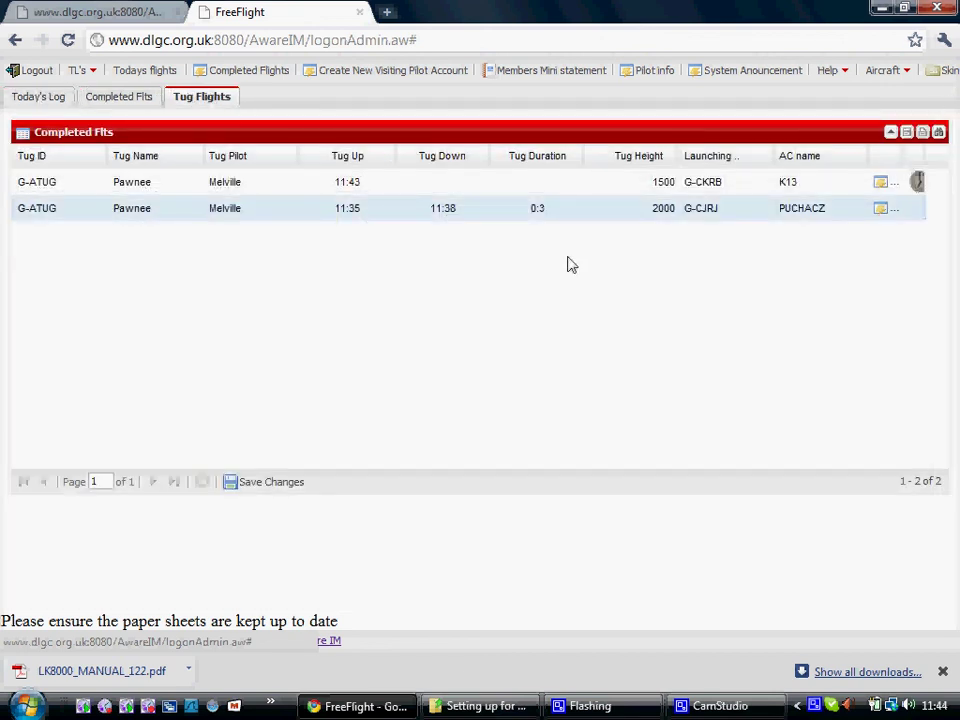
pyautogui.click(918, 184)
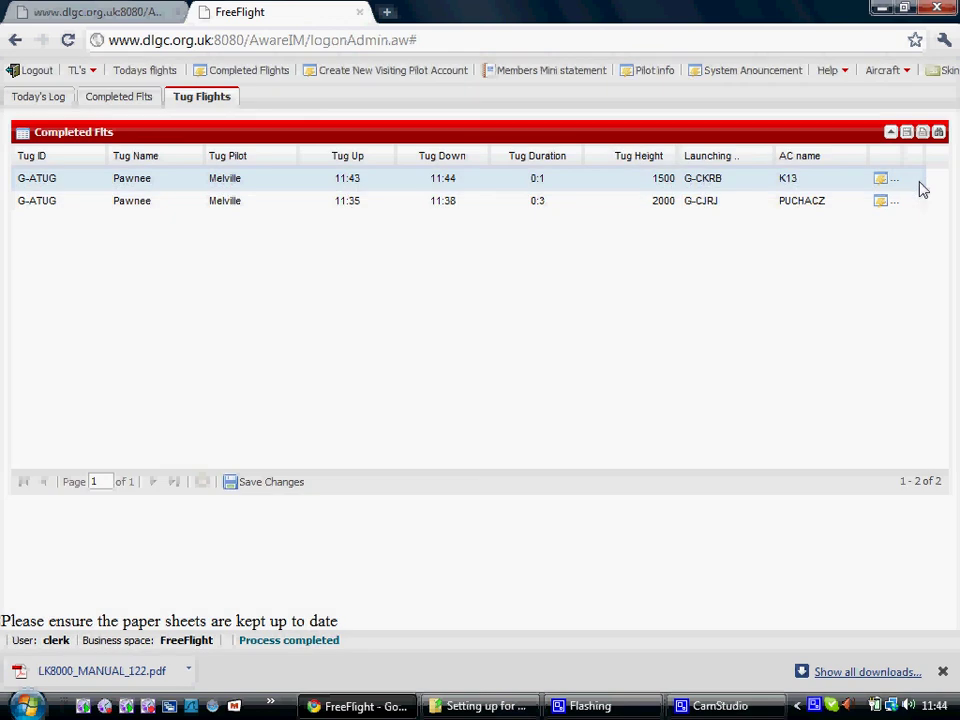